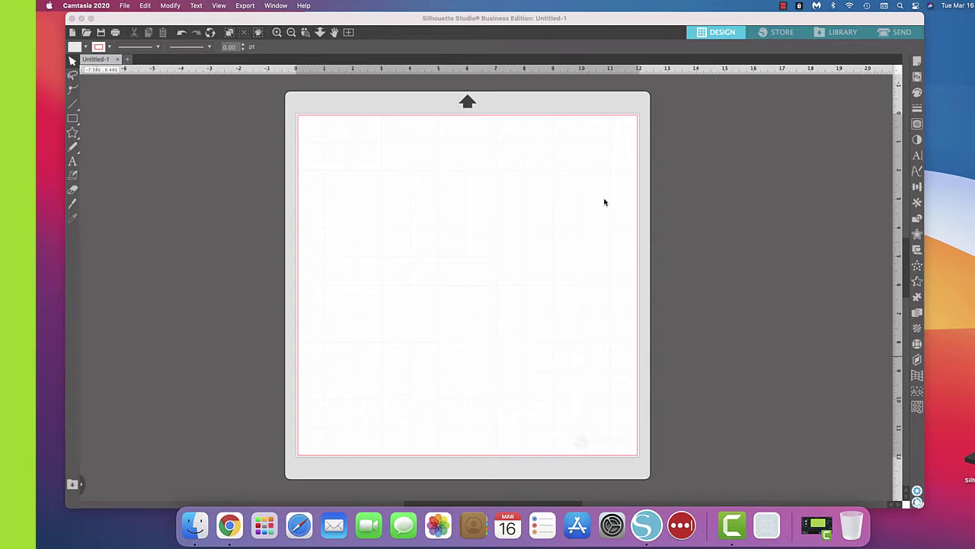
Place the text 'I love Silhouettte' near the top left of the mat and select it.
{"action": "left_click", "coordinate": [605, 202]}
{"action": "left_click", "coordinate": [72, 161]}
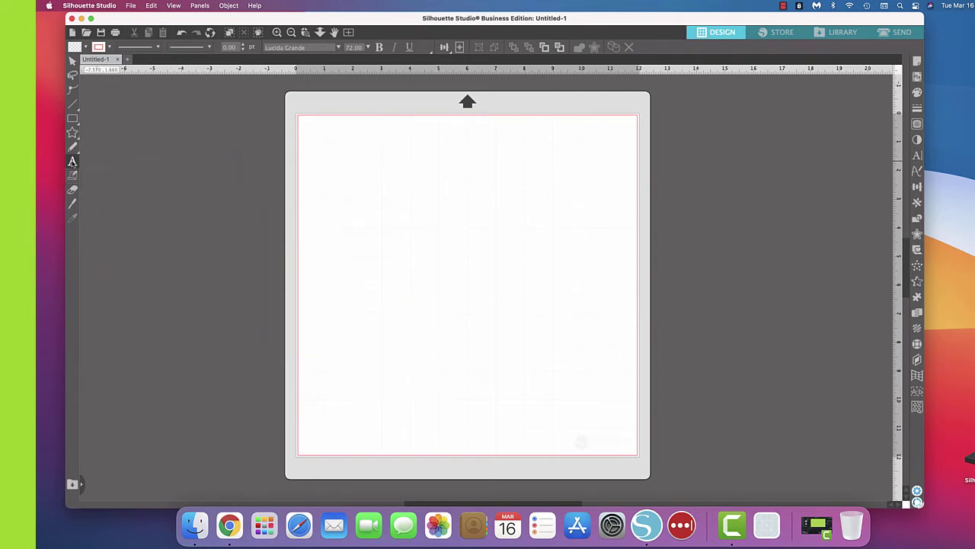
{"action": "left_click", "coordinate": [373, 192]}
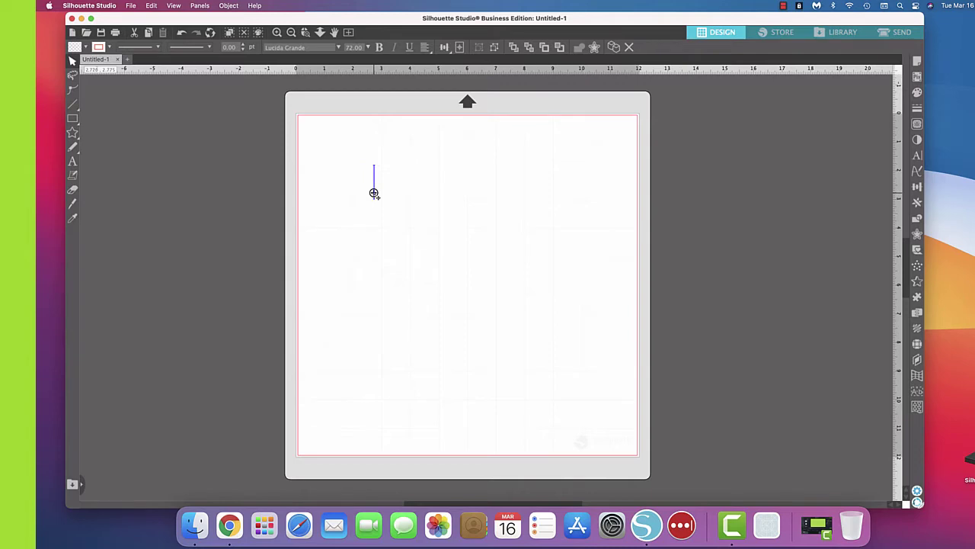
{"action": "left_click", "coordinate": [374, 192]}
{"action": "type", "text": "I"}
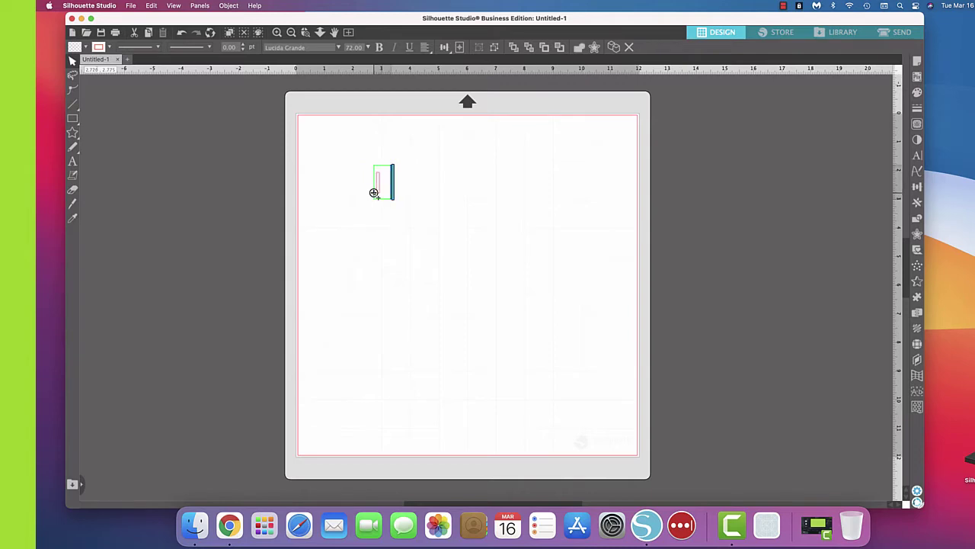
{"action": "type", "text": " love Sih"}
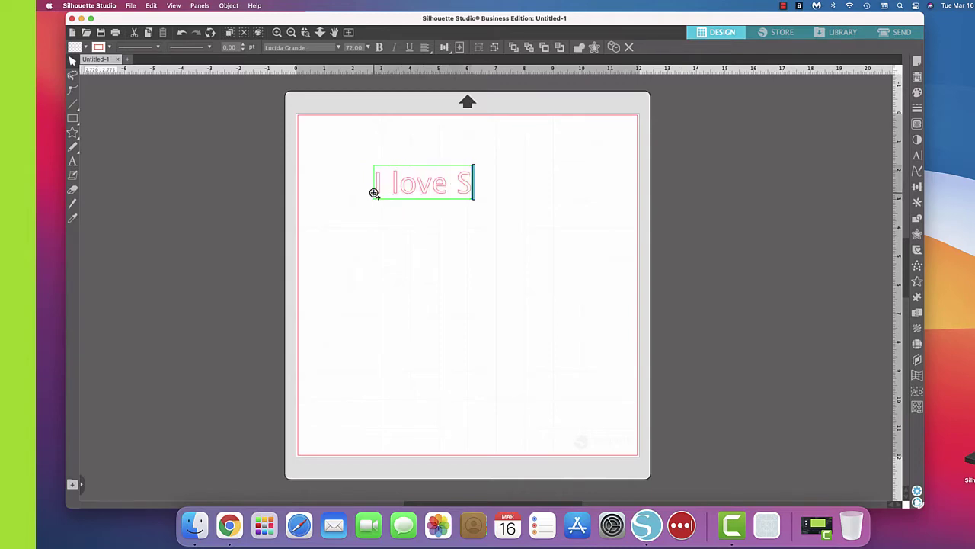
{"action": "key", "text": "BackSpace"}
{"action": "key", "text": "BackSpace"}
{"action": "type", "text": "ilhouettte"}
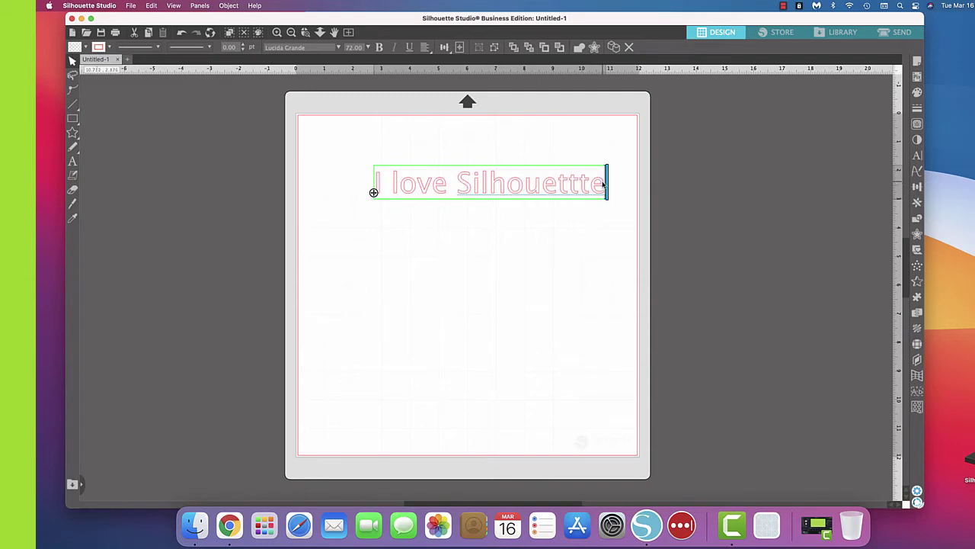
{"action": "left_click_drag", "start_coordinate": [602, 184], "coordinate": [374, 192]}
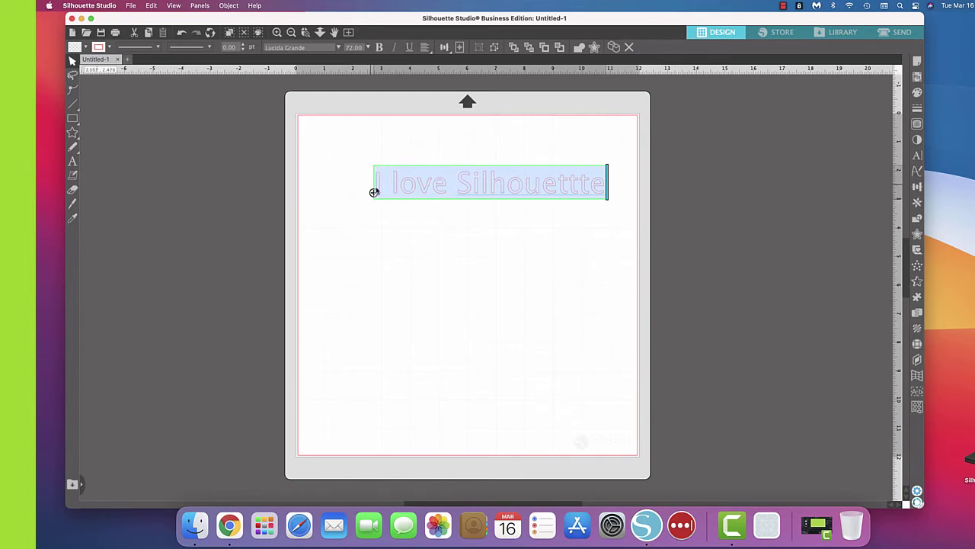
Restyle the selected 72 pt lettering in the Baby Giovani Script font.
{"action": "left_click", "coordinate": [917, 155]}
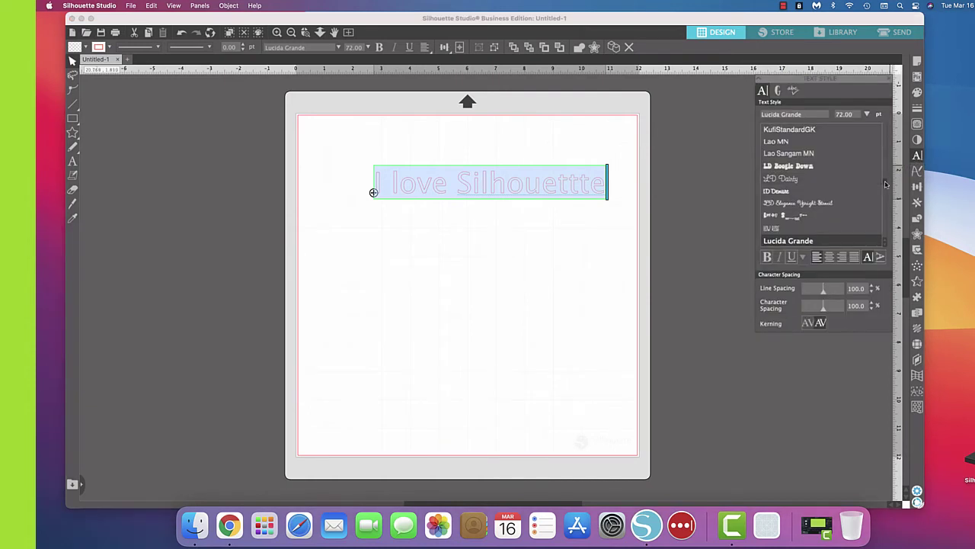
{"action": "left_click_drag", "start_coordinate": [886, 183], "coordinate": [883, 140]}
{"action": "scroll", "coordinate": [883, 140], "scroll_direction": "up", "scroll_amount": 10}
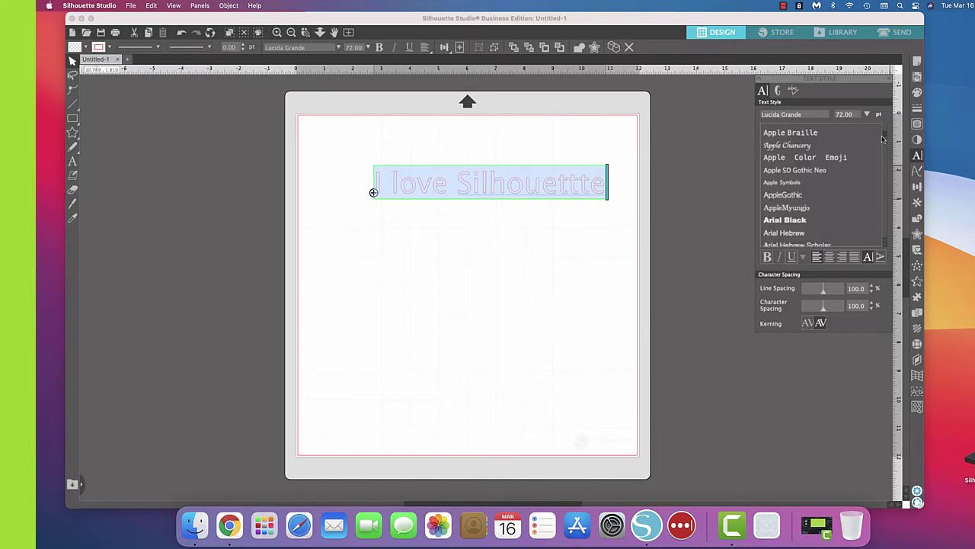
{"action": "scroll", "coordinate": [883, 140], "scroll_direction": "down", "scroll_amount": 5}
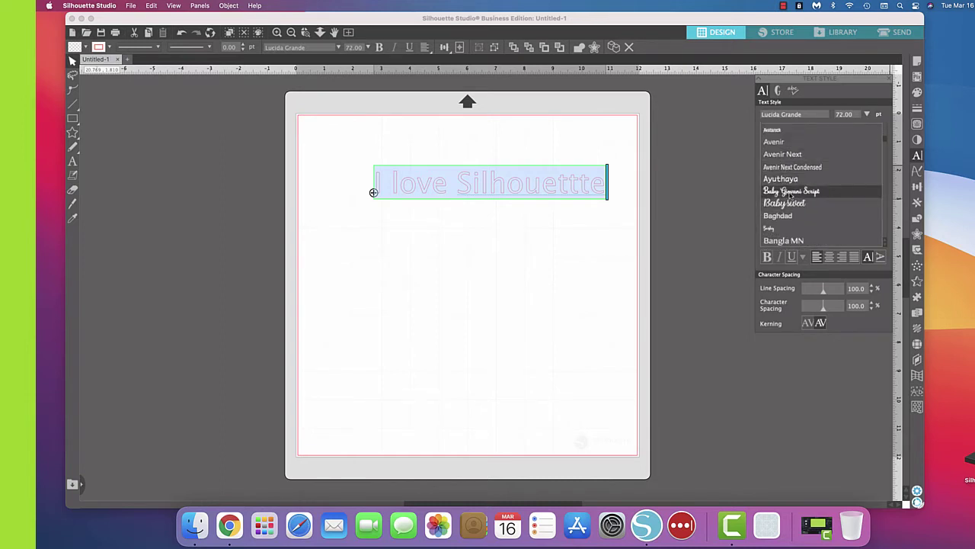
{"action": "left_click", "coordinate": [791, 193]}
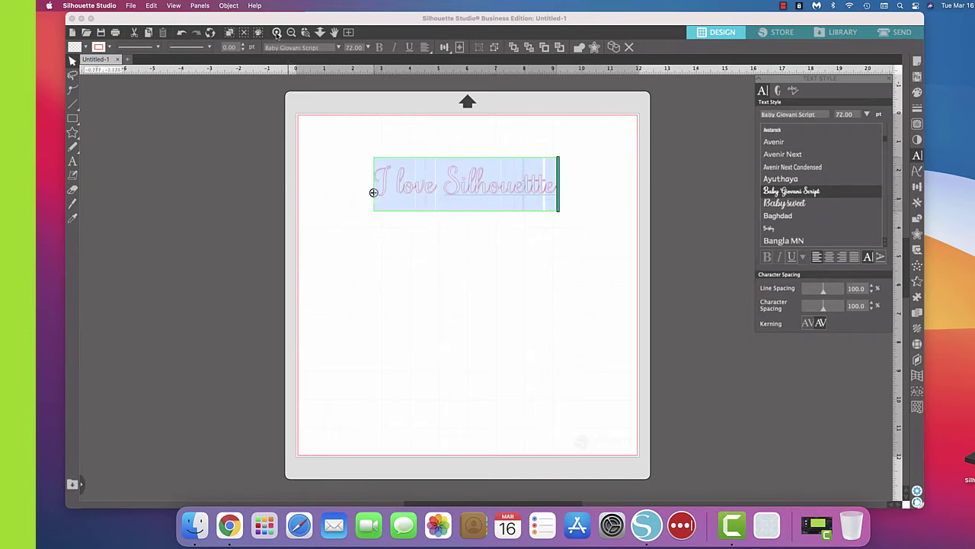
Zoom in on the script lettering and exit text editing.
{"action": "left_click", "coordinate": [276, 33]}
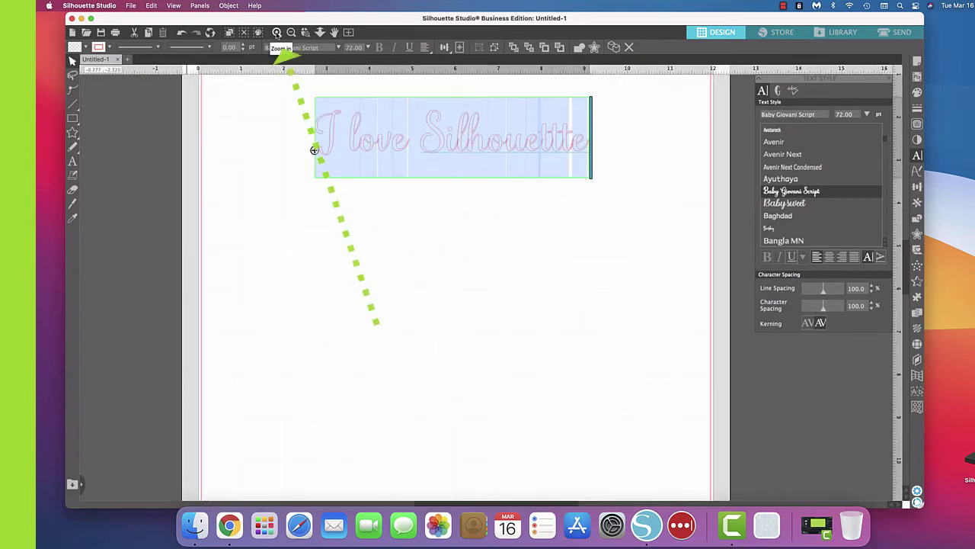
{"action": "scroll", "coordinate": [430, 242], "scroll_direction": "up", "scroll_amount": 5}
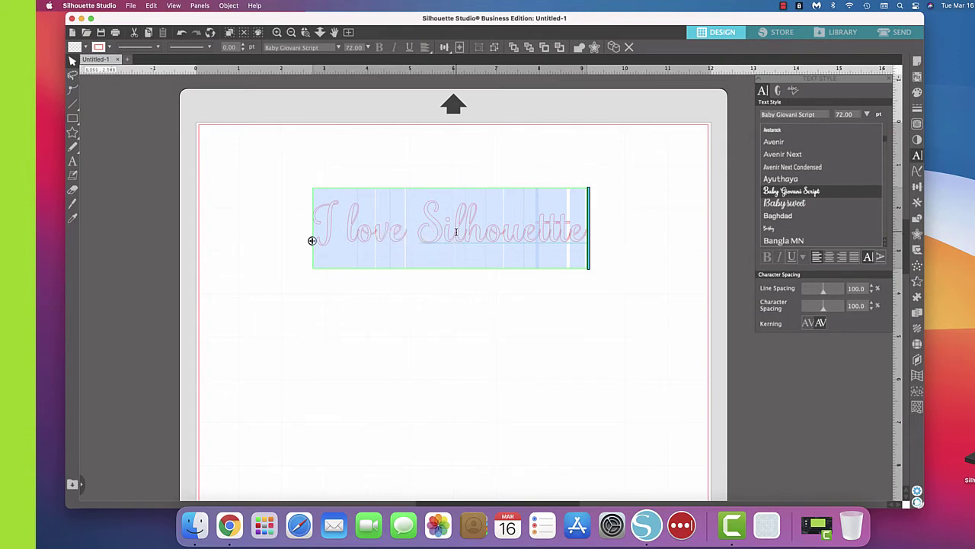
{"action": "left_click", "coordinate": [466, 294]}
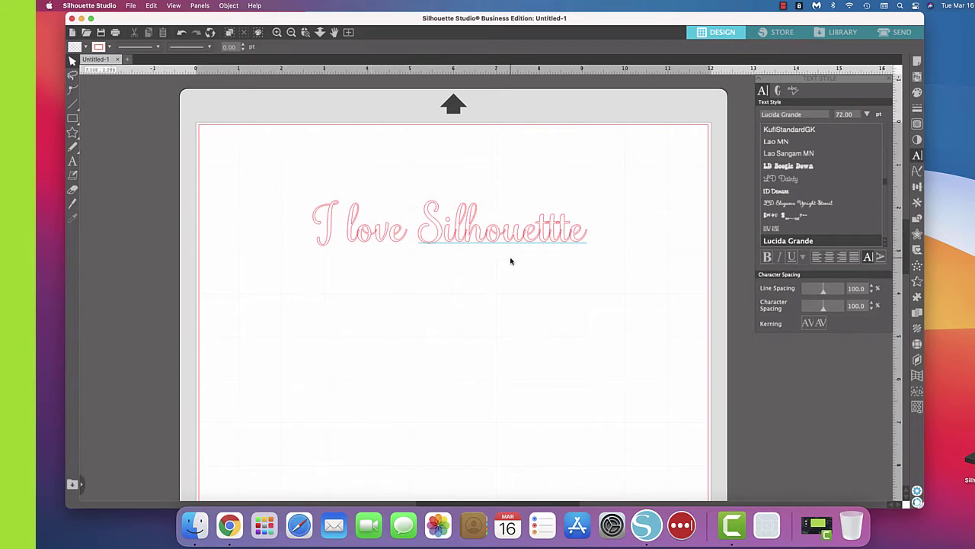
Select all characters of 'I love Silhouettte' and apply Weld from the right-click menu.
{"action": "left_click", "coordinate": [562, 233]}
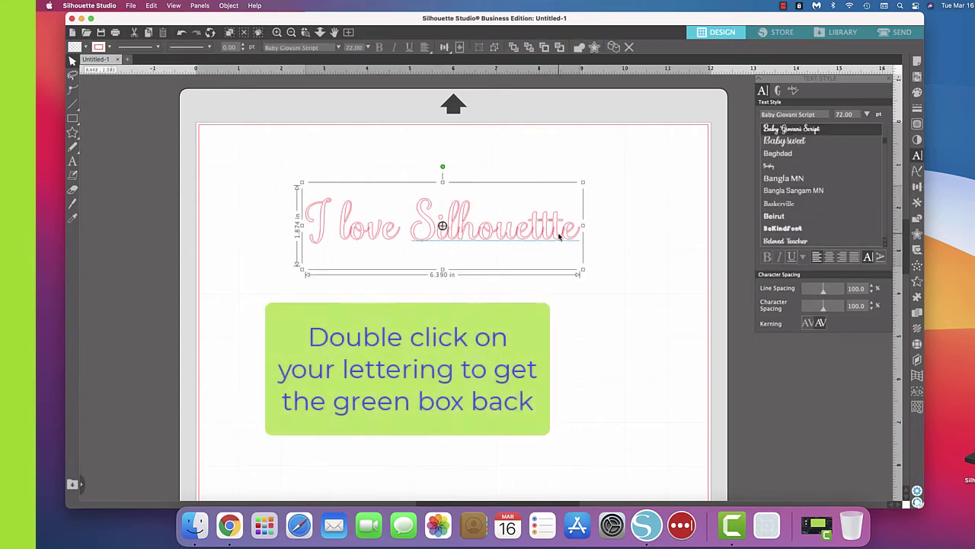
{"action": "double_click", "coordinate": [577, 232]}
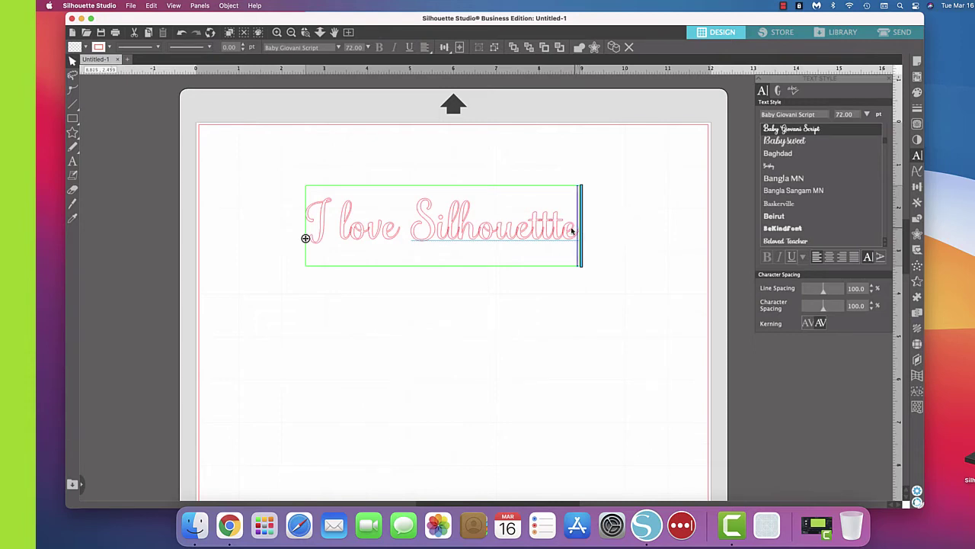
{"action": "left_click_drag", "start_coordinate": [575, 229], "coordinate": [303, 229]}
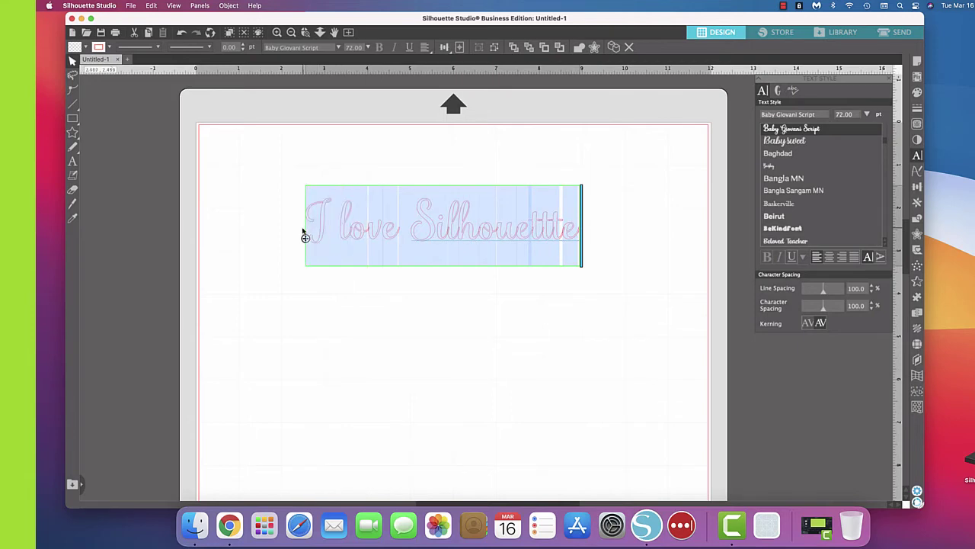
{"action": "right_click", "coordinate": [521, 243]}
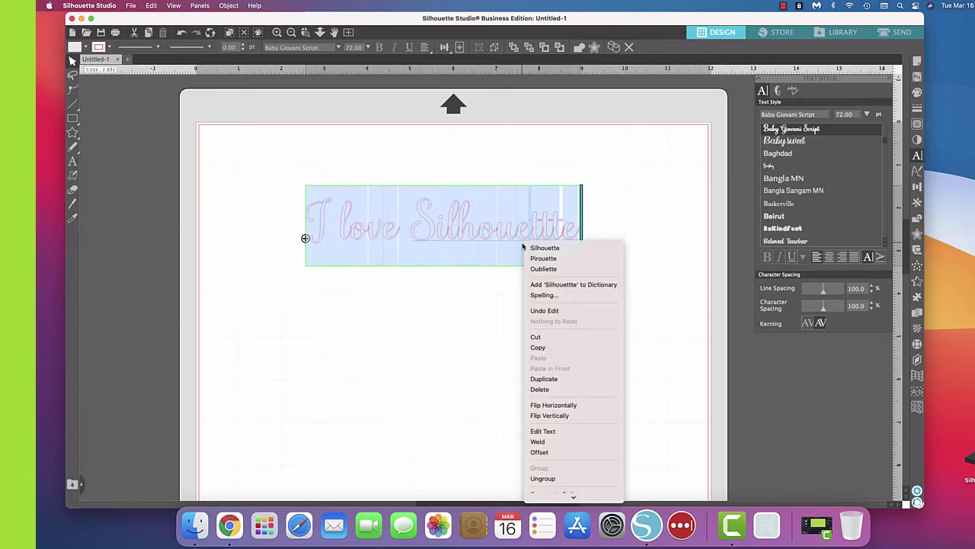
{"action": "left_click", "coordinate": [537, 442]}
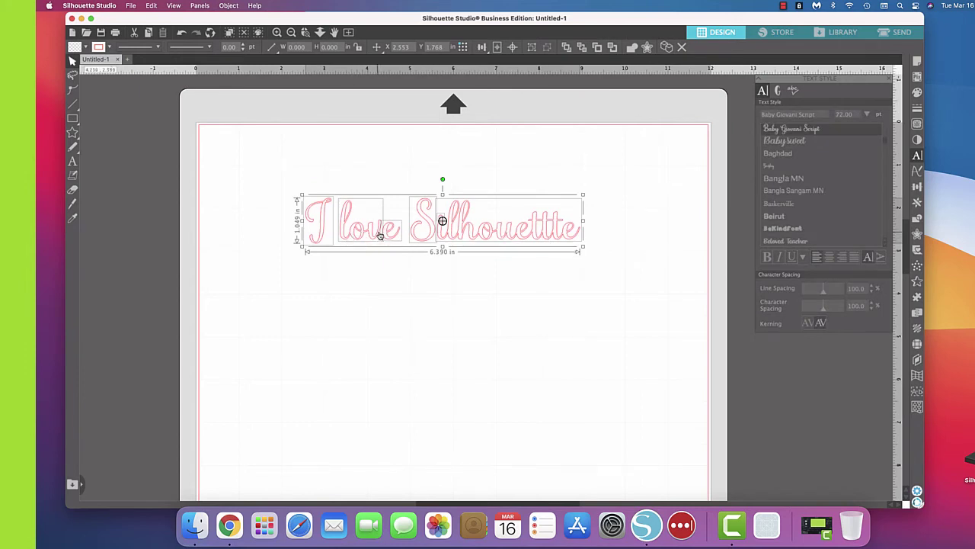
{"action": "scroll", "coordinate": [403, 273], "scroll_direction": "left", "scroll_amount": 1}
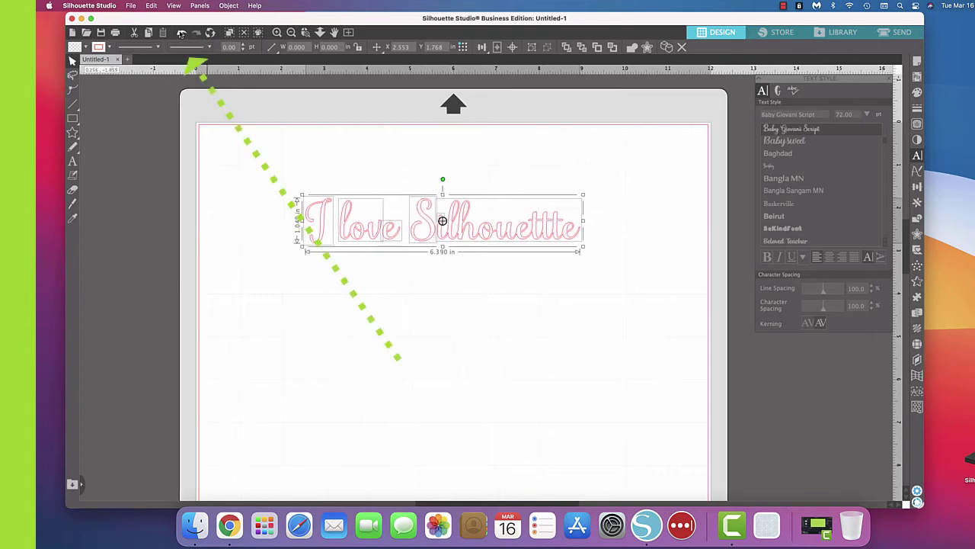
Undo the weld twice, reselect the lettering's characters, and end text editing.
{"action": "left_click", "coordinate": [181, 34]}
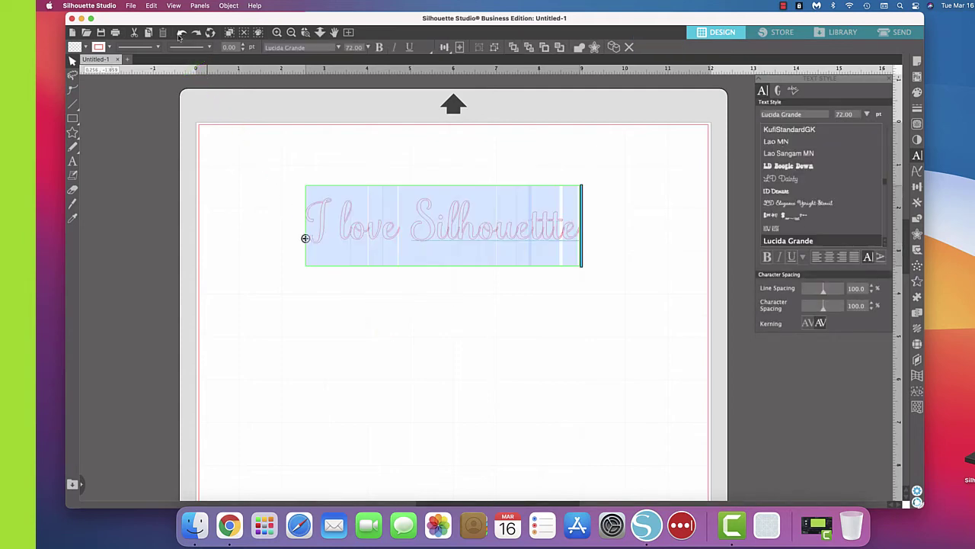
{"action": "left_click", "coordinate": [181, 34]}
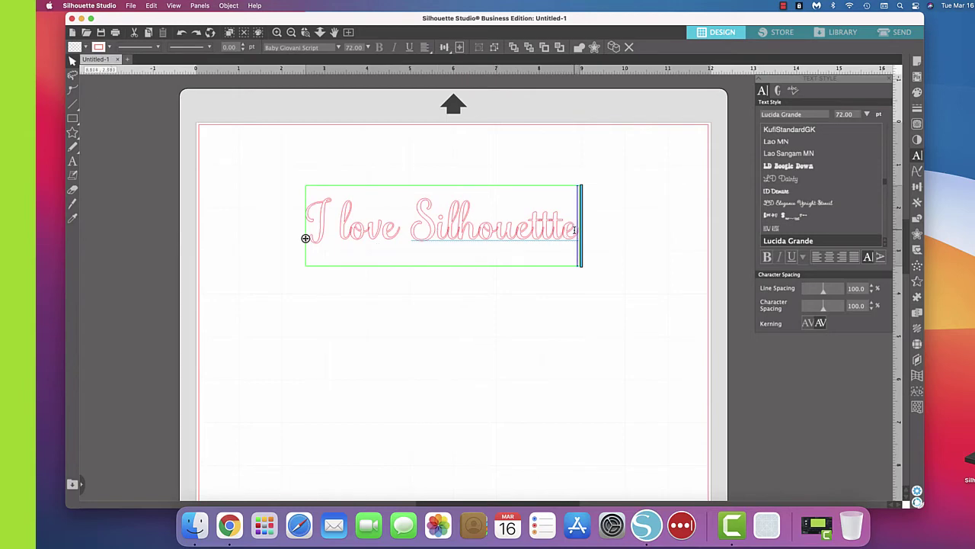
{"action": "left_click_drag", "start_coordinate": [576, 229], "coordinate": [305, 238]}
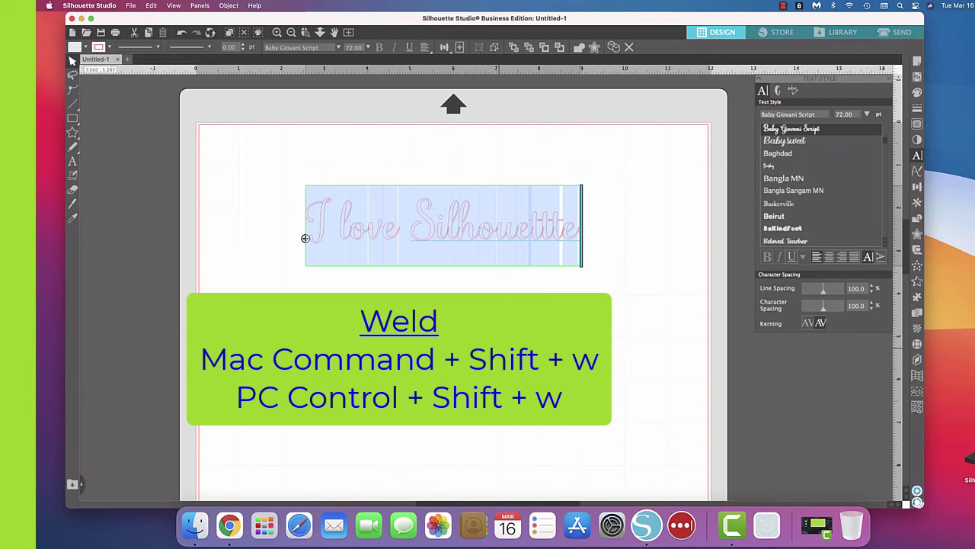
{"action": "left_click", "coordinate": [500, 351]}
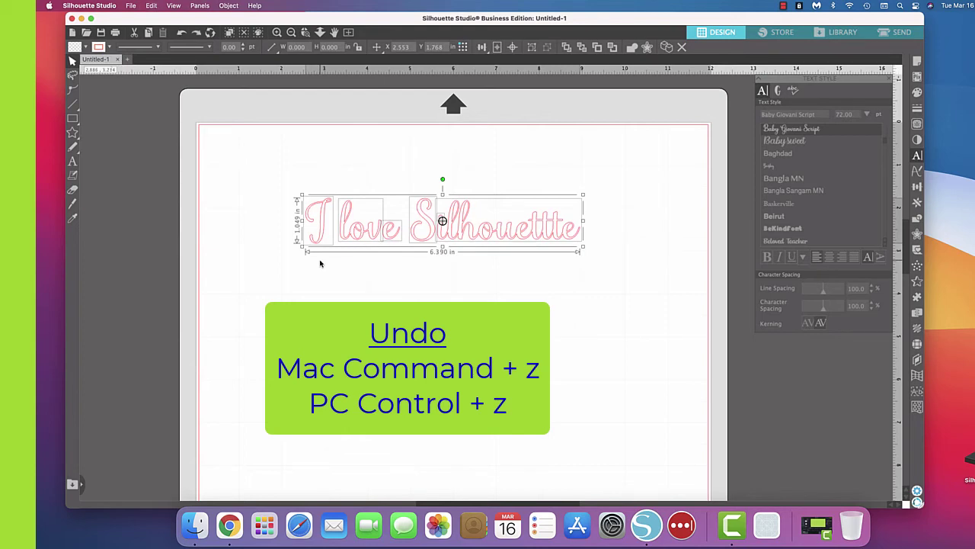
Undo the weld again, reselect all the characters, finish editing and deselect the text.
{"action": "key", "text": "super+z"}
{"action": "key", "text": "super+z"}
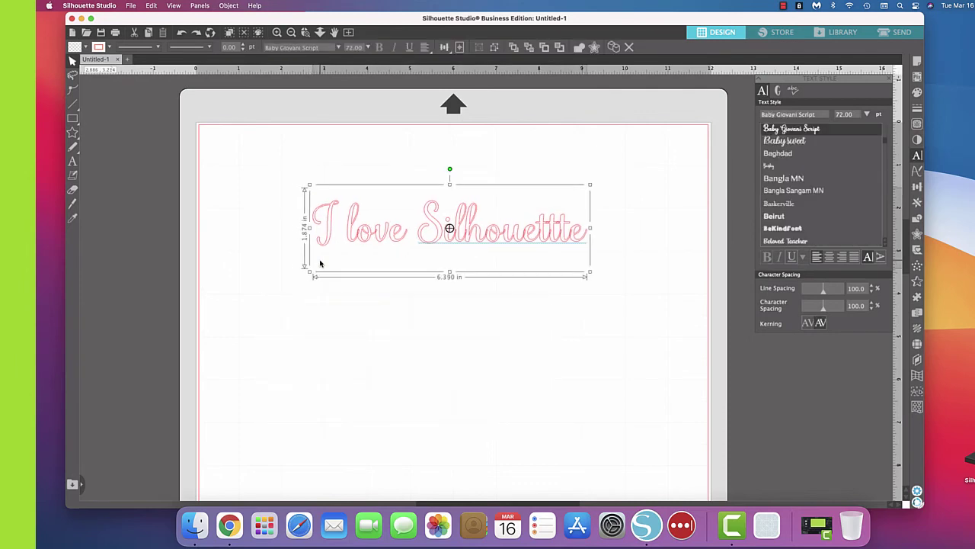
{"action": "double_click", "coordinate": [581, 235]}
{"action": "left_click_drag", "start_coordinate": [582, 235], "coordinate": [312, 232]}
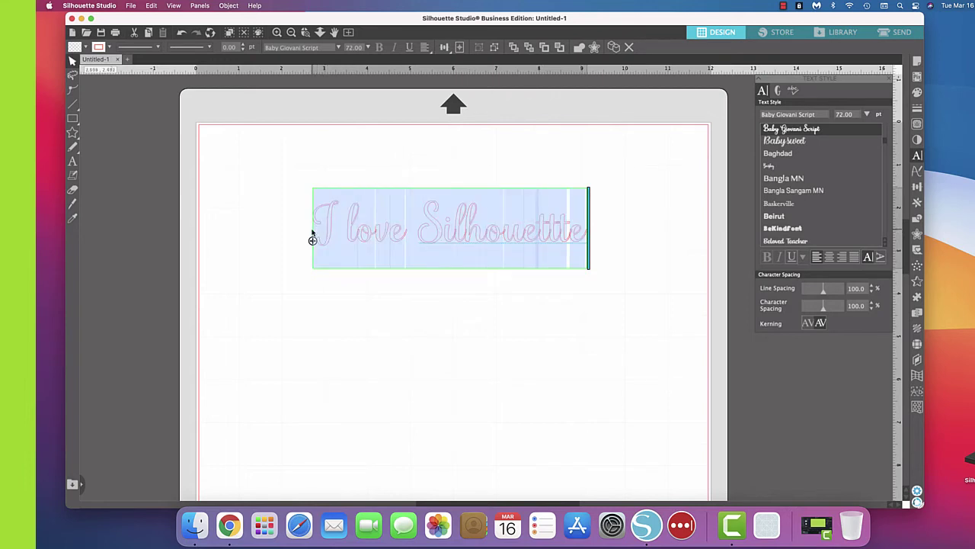
{"action": "left_click", "coordinate": [535, 370]}
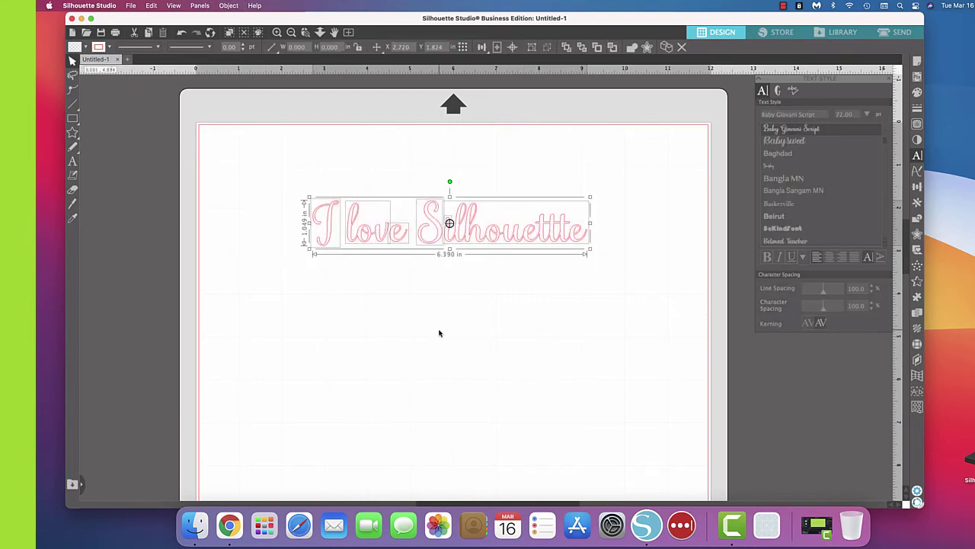
{"action": "left_click", "coordinate": [556, 279]}
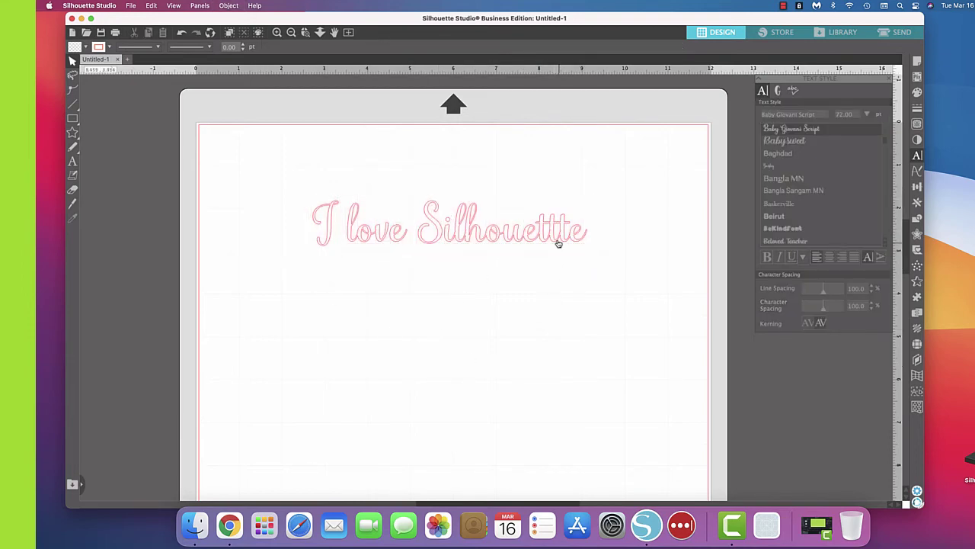
{"action": "double_click", "coordinate": [557, 240]}
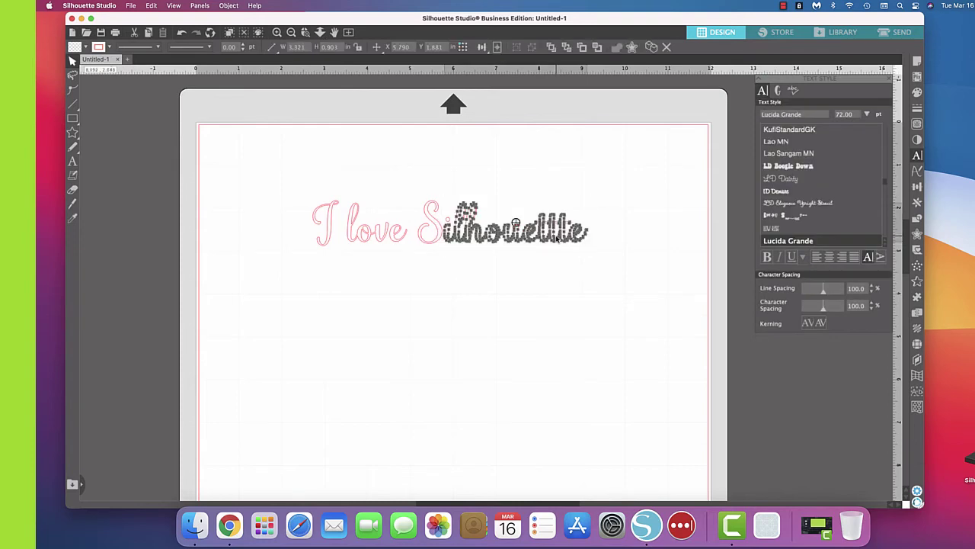
{"action": "left_click", "coordinate": [379, 282]}
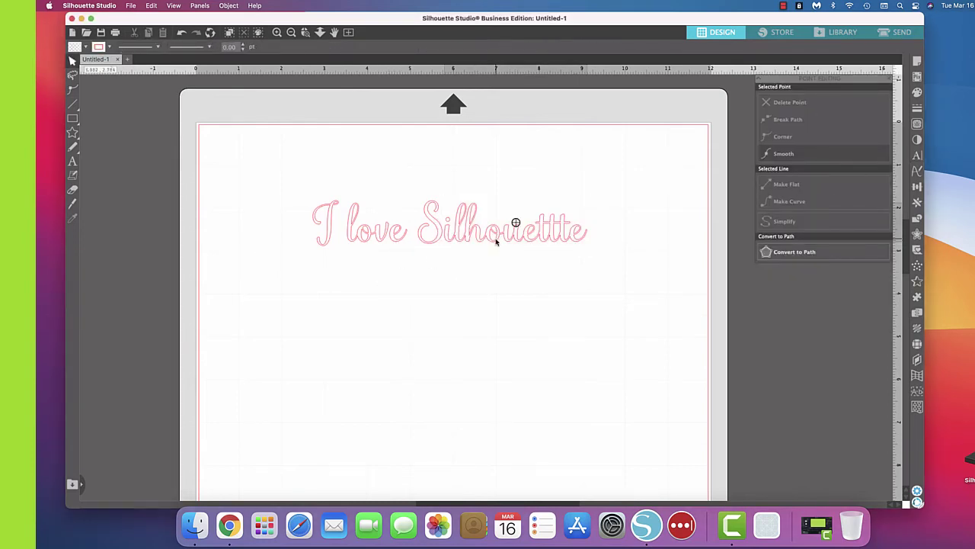
{"action": "double_click", "coordinate": [496, 241]}
{"action": "double_click", "coordinate": [364, 241]}
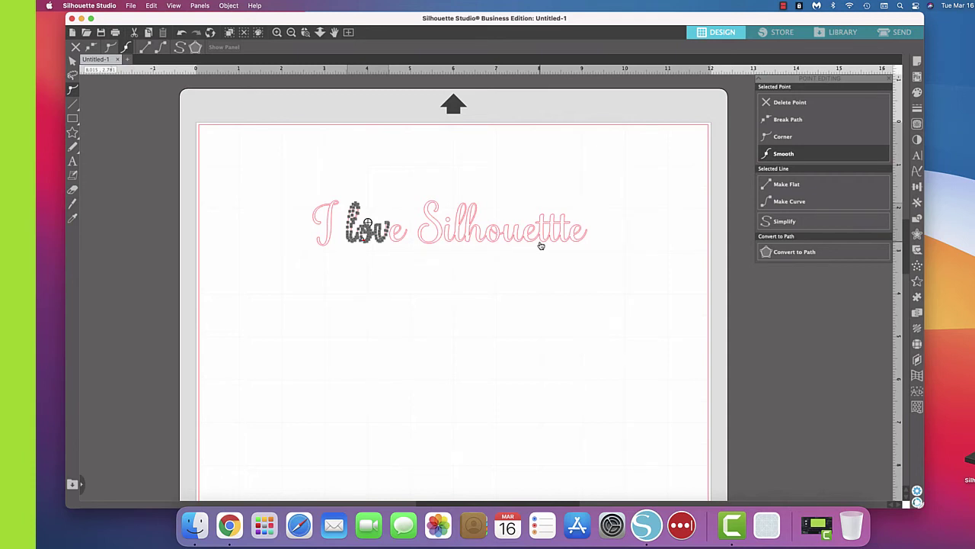
{"action": "left_click", "coordinate": [181, 32]}
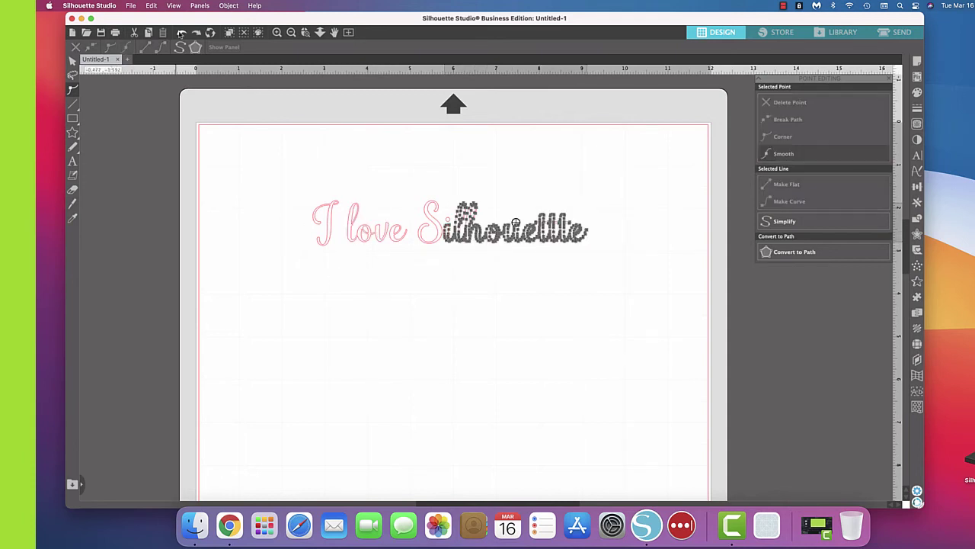
{"action": "left_click", "coordinate": [182, 33]}
{"action": "left_click", "coordinate": [182, 33]}
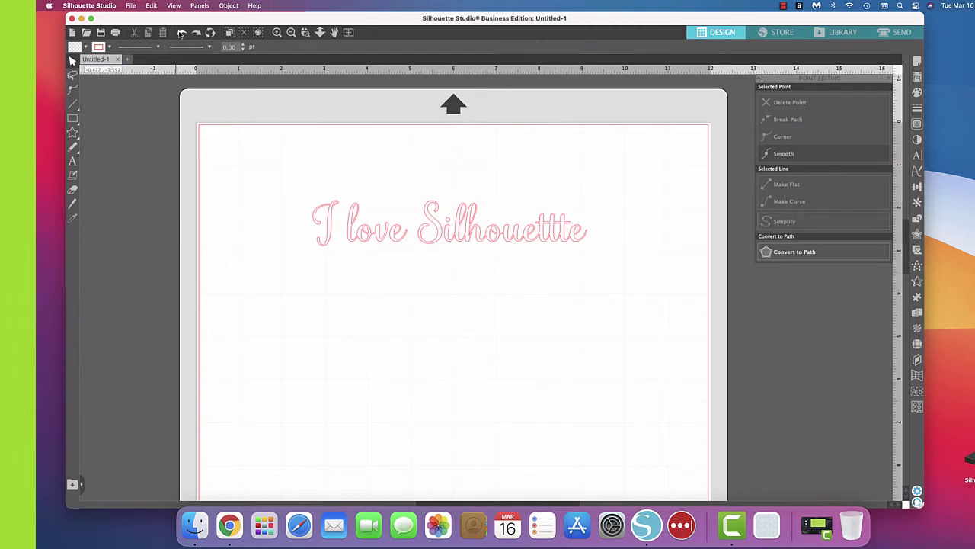
Step back through the edit history, then delete one extra t so the text reads 'I love Silhouette'.
{"action": "key", "text": "super+shift+z"}
{"action": "left_click", "coordinate": [182, 32]}
{"action": "left_click", "coordinate": [181, 33]}
{"action": "left_click", "coordinate": [181, 32]}
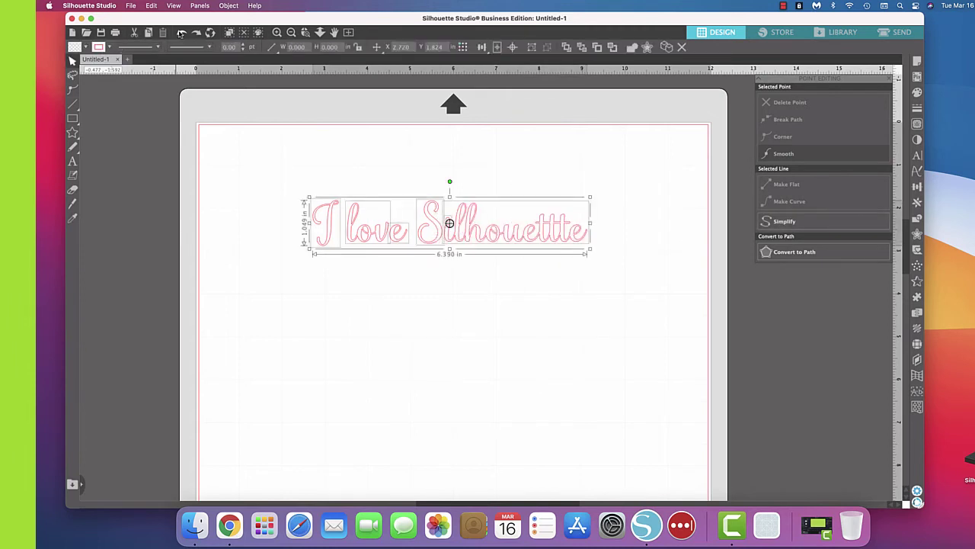
{"action": "left_click", "coordinate": [181, 32]}
{"action": "left_click", "coordinate": [182, 33]}
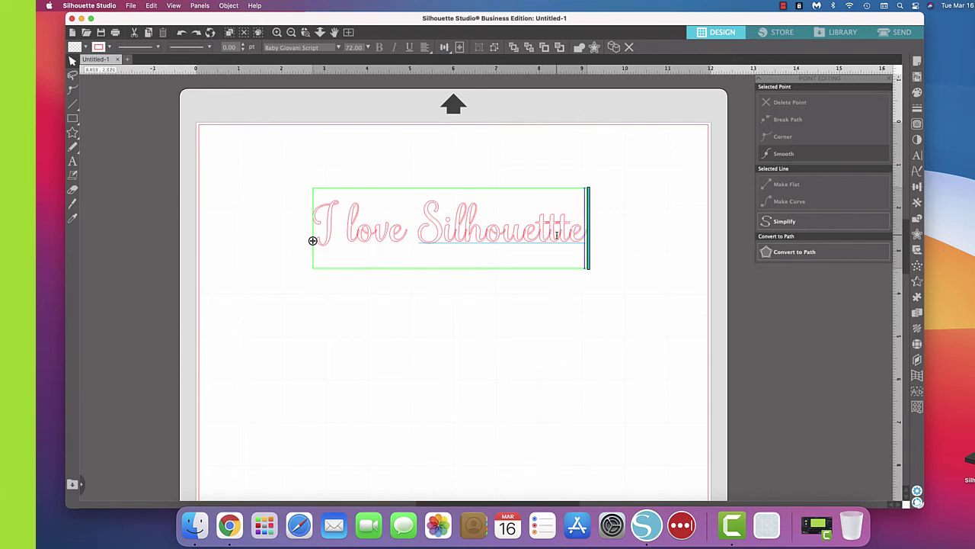
{"action": "left_click", "coordinate": [557, 238]}
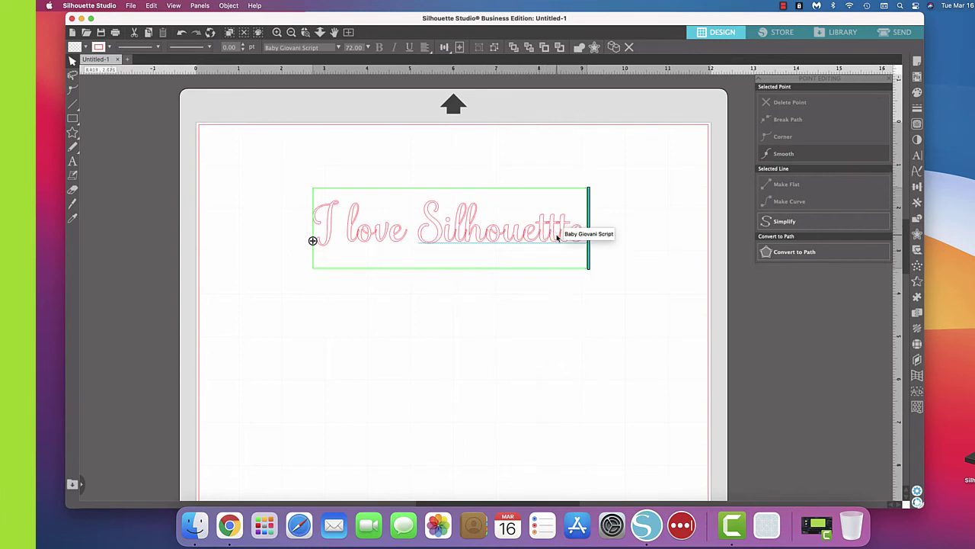
{"action": "key", "text": "BackSpace"}
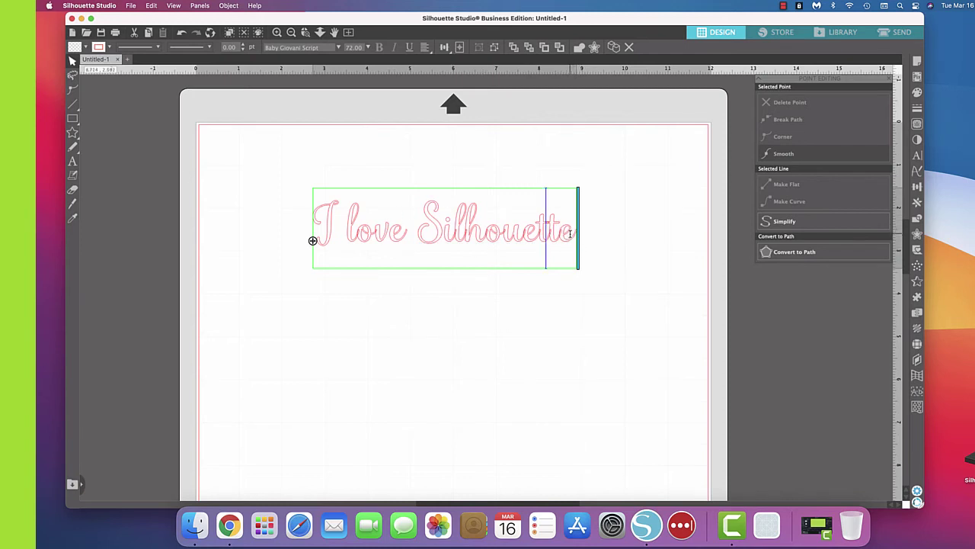
Select all letters of 'I love Silhouette' and weld them via the right-click menu.
{"action": "left_click_drag", "start_coordinate": [570, 234], "coordinate": [316, 234]}
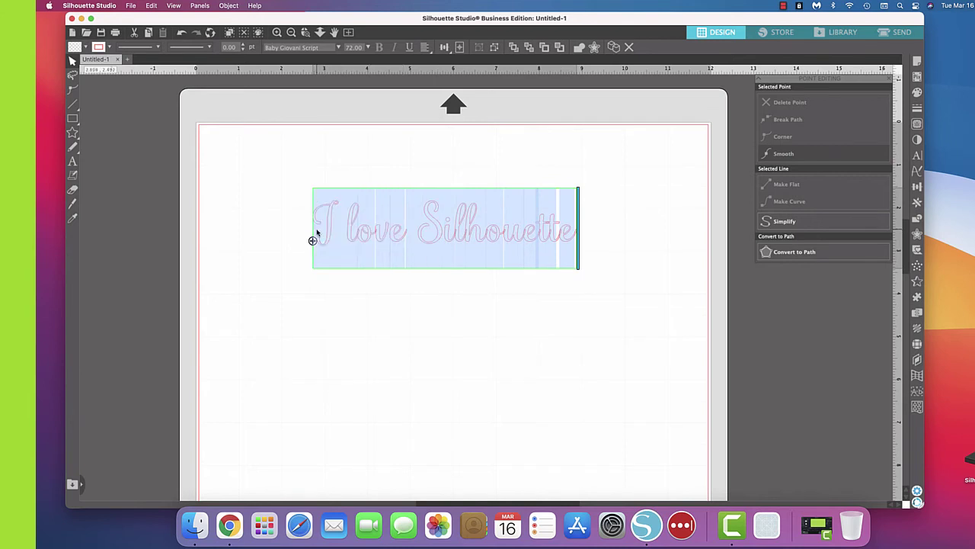
{"action": "right_click", "coordinate": [419, 225]}
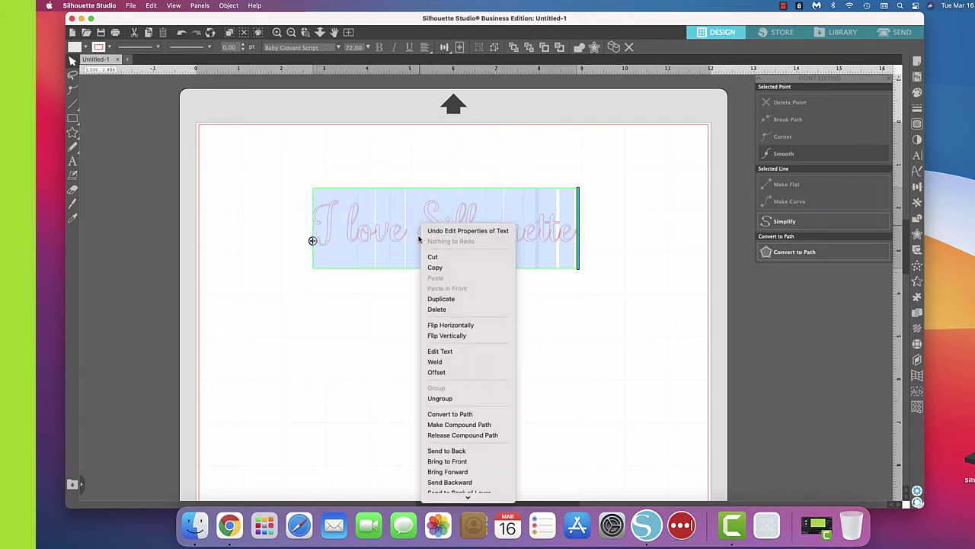
{"action": "left_click", "coordinate": [447, 361]}
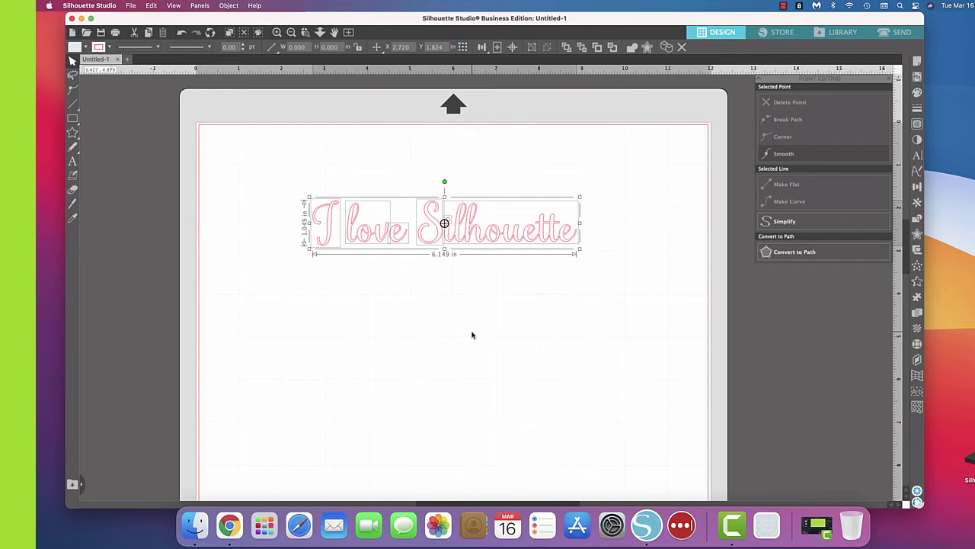
Test-drag the letter I, undo the move, then group the welded pieces together.
{"action": "left_click", "coordinate": [510, 282]}
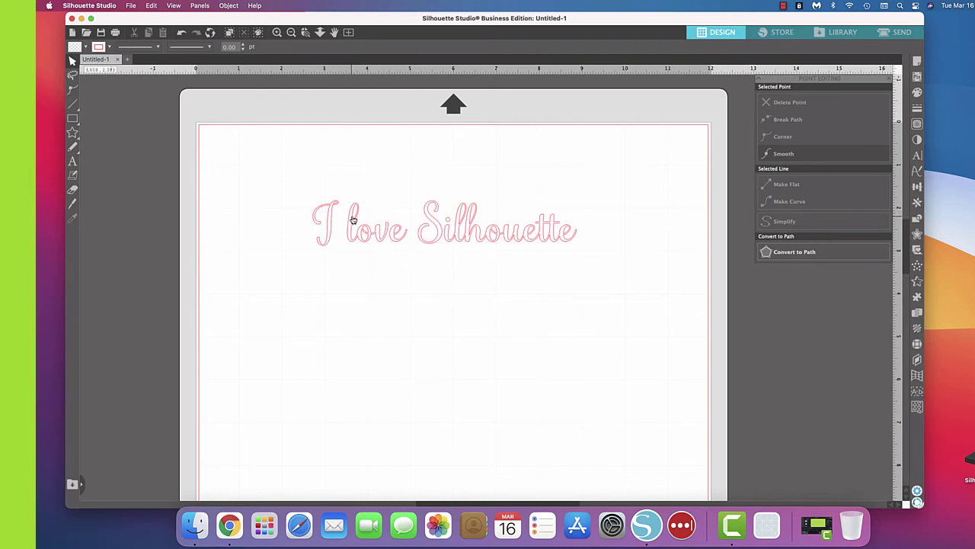
{"action": "left_click_drag", "start_coordinate": [324, 211], "coordinate": [271, 184]}
{"action": "left_click", "coordinate": [282, 186]}
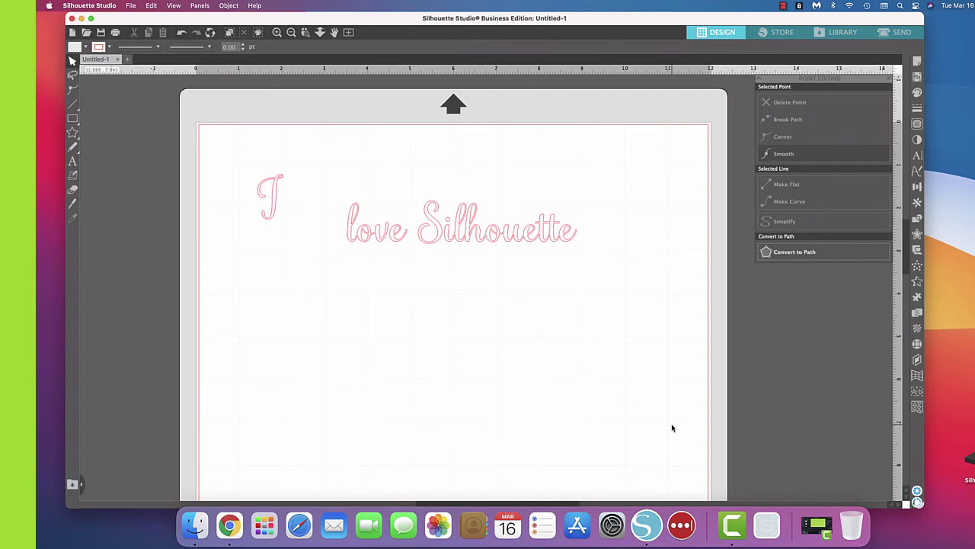
{"action": "key", "text": "super+z"}
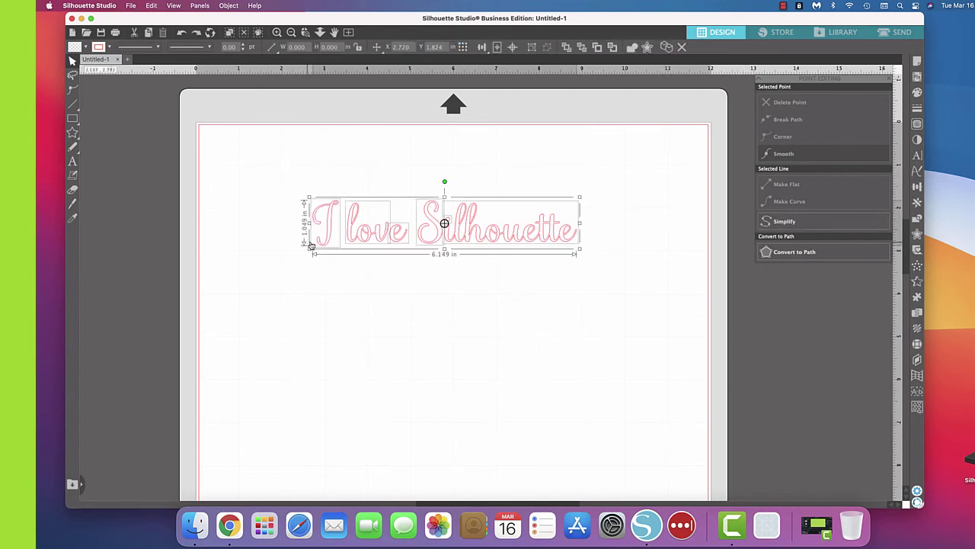
{"action": "right_click", "coordinate": [374, 231]}
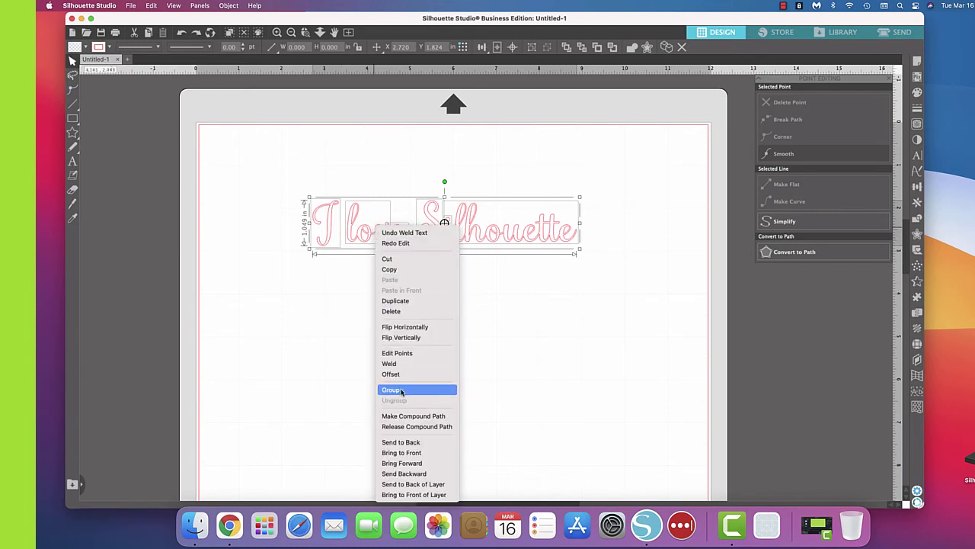
{"action": "left_click", "coordinate": [507, 373]}
{"action": "left_click", "coordinate": [517, 368]}
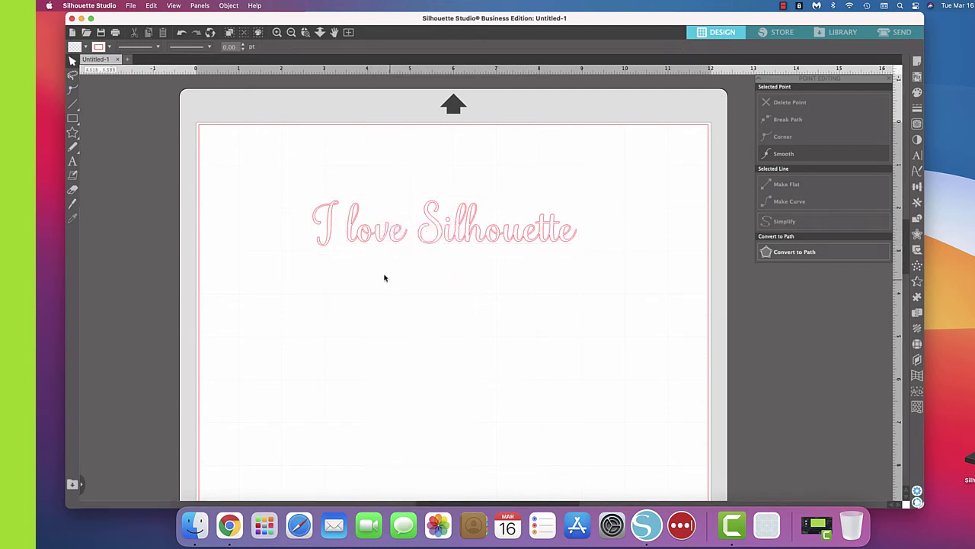
Resize the grouped text to 5.752 × 0.981 in and fill it crimson.
{"action": "mouse_move", "coordinate": [363, 244]}
{"action": "left_mouse_down"}
{"action": "mouse_move", "coordinate": [298, 216]}
{"action": "mouse_move", "coordinate": [370, 262]}
{"action": "left_mouse_up"}
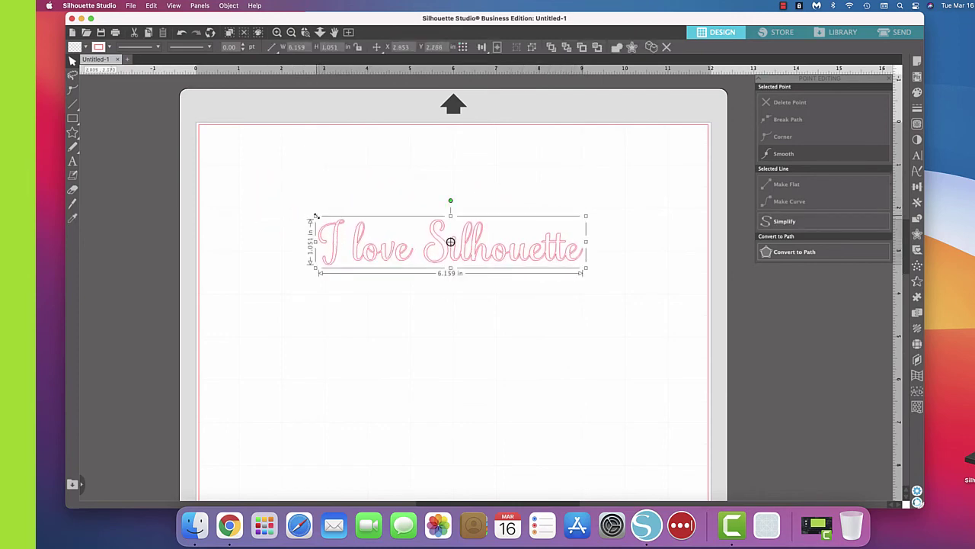
{"action": "left_click_drag", "start_coordinate": [315, 217], "coordinate": [332, 231]}
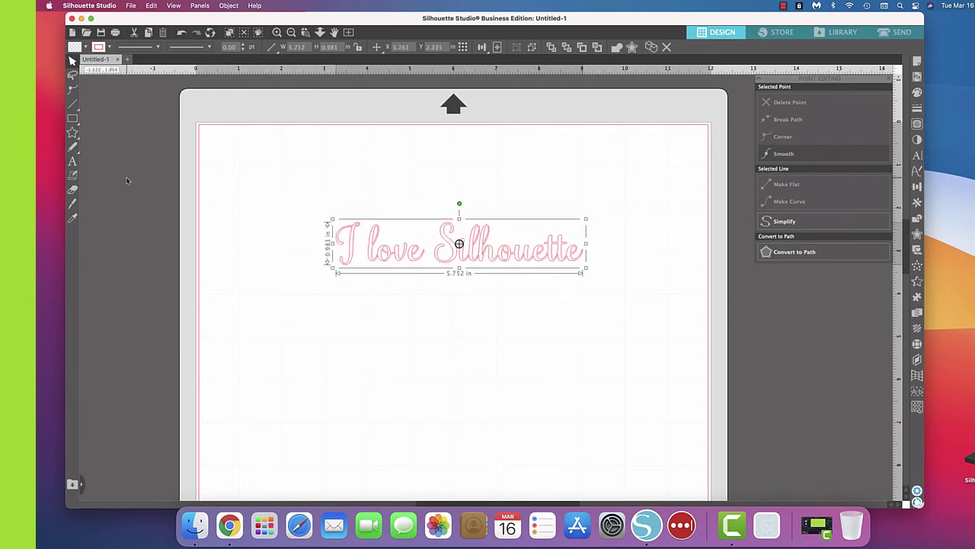
{"action": "left_click", "coordinate": [80, 47]}
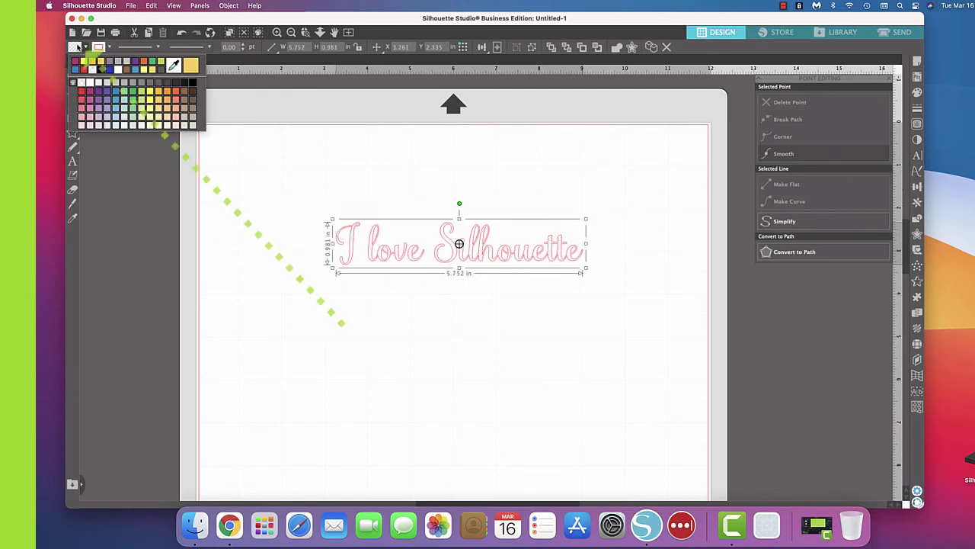
{"action": "left_click", "coordinate": [90, 91]}
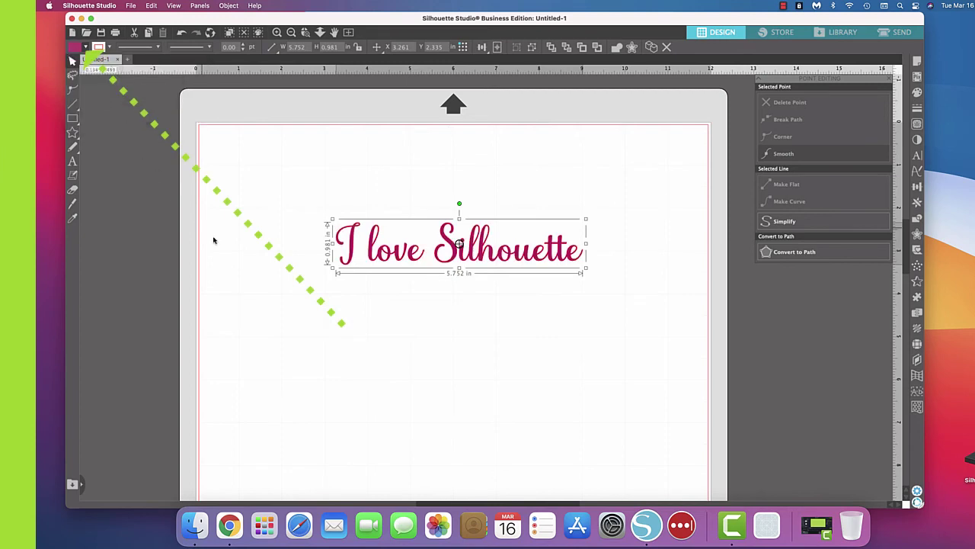
{"action": "left_click", "coordinate": [292, 275]}
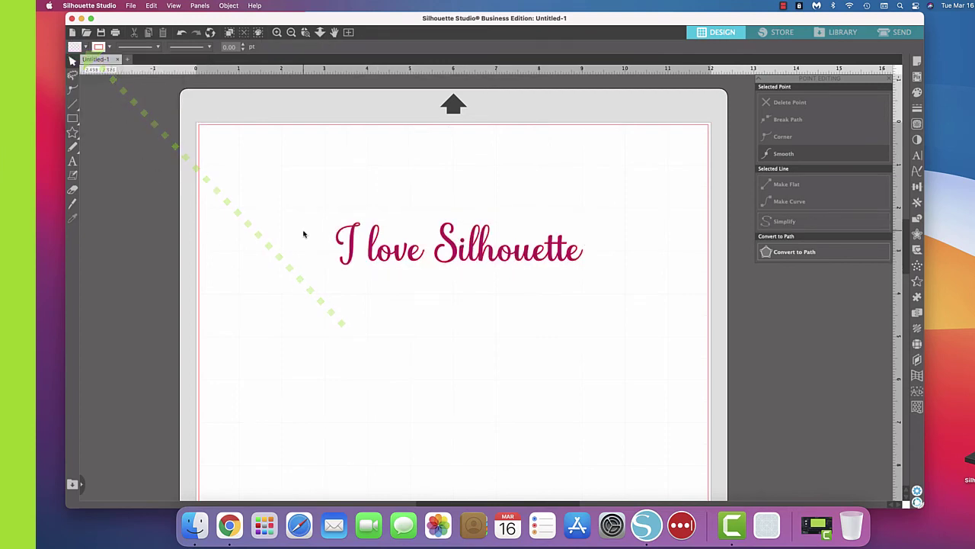